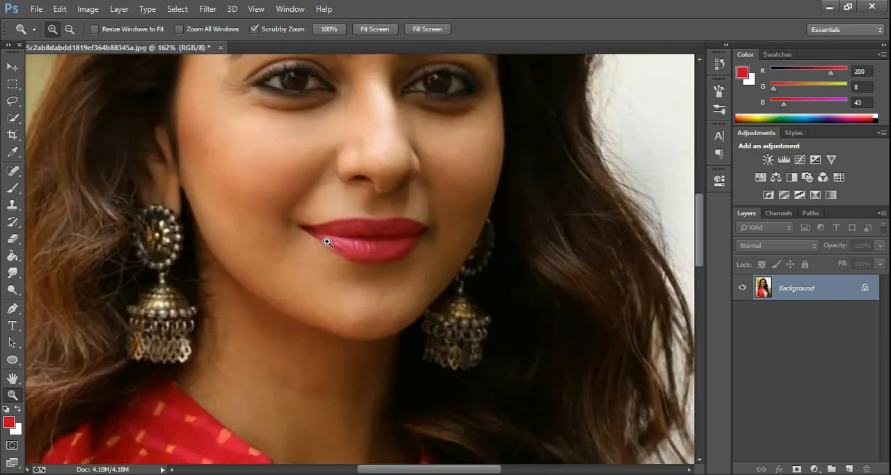
Step: Open the portrait 6215e5c2ab8dabdd1819ef364b88345a2222 from the Camera Roll folder
drag(409, 215, 146, 157)
click(12, 66)
click(36, 8)
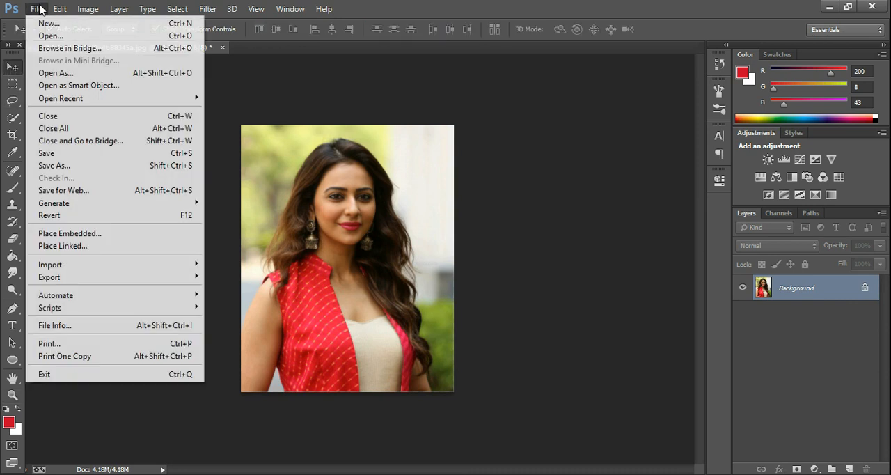
click(39, 33)
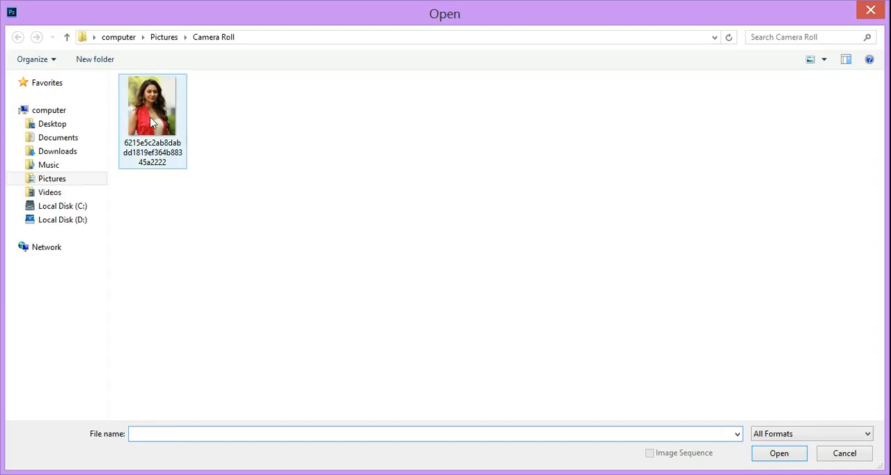
double_click(170, 114)
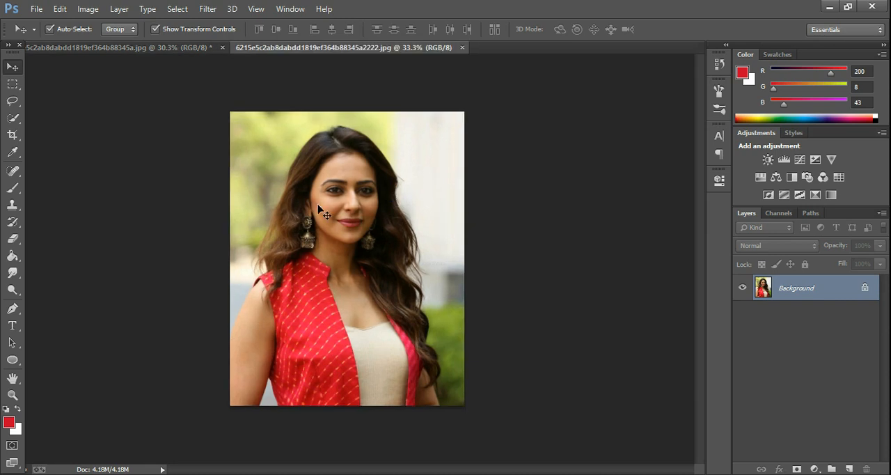
Step: Select a rectangular area around the lips and copy it to a new layer with Layer Via Copy
key(z)
drag(359, 192, 481, 202)
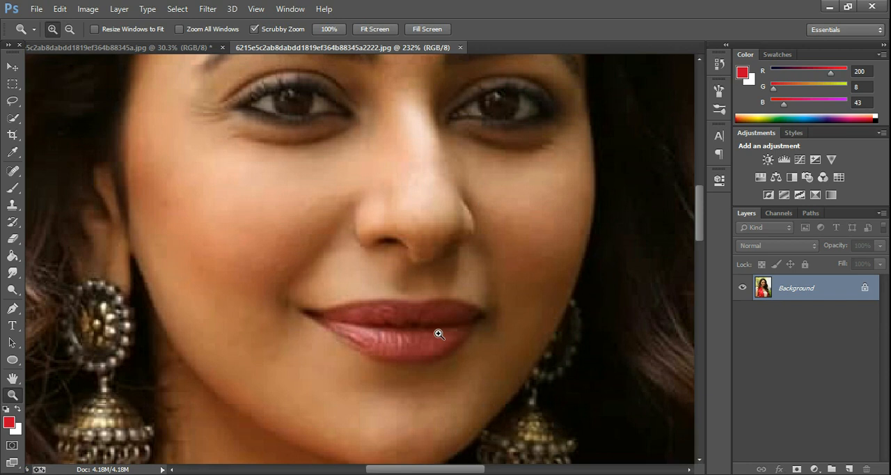
scroll(439, 334, down, 1)
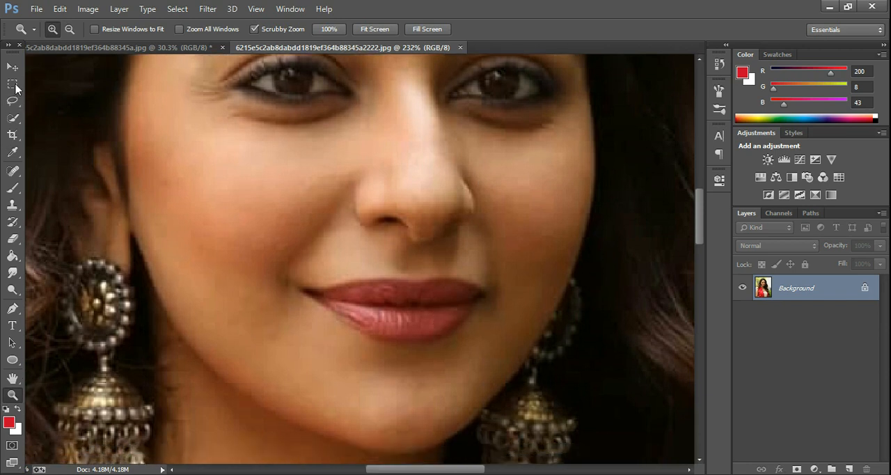
click(12, 83)
drag(273, 256, 507, 360)
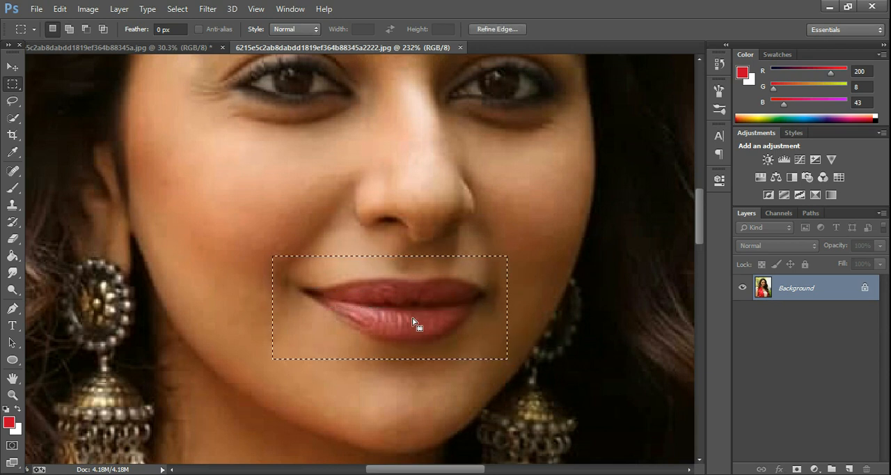
click(119, 8)
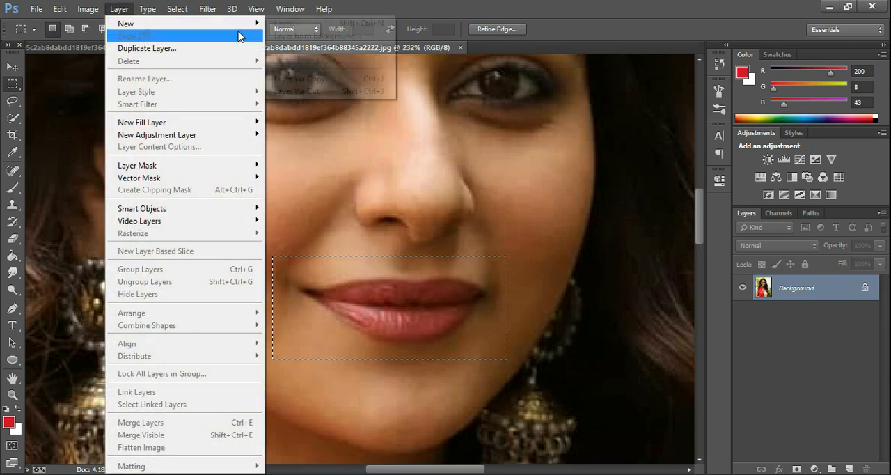
mouse_move(243, 28)
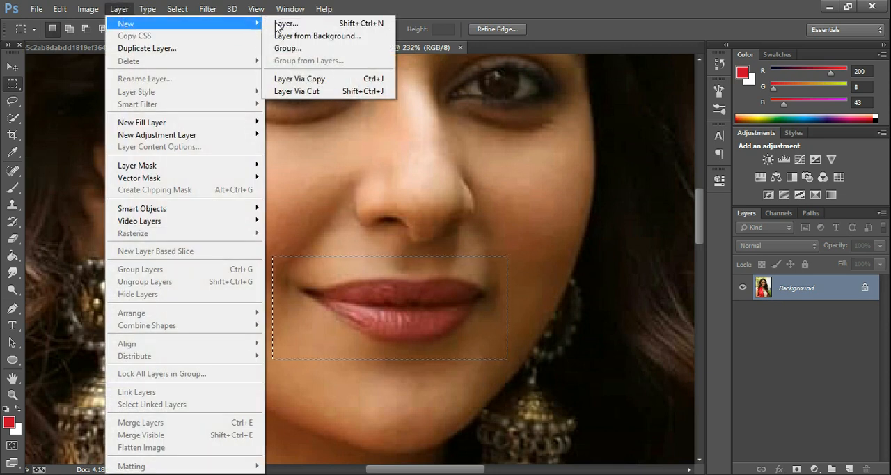
click(306, 80)
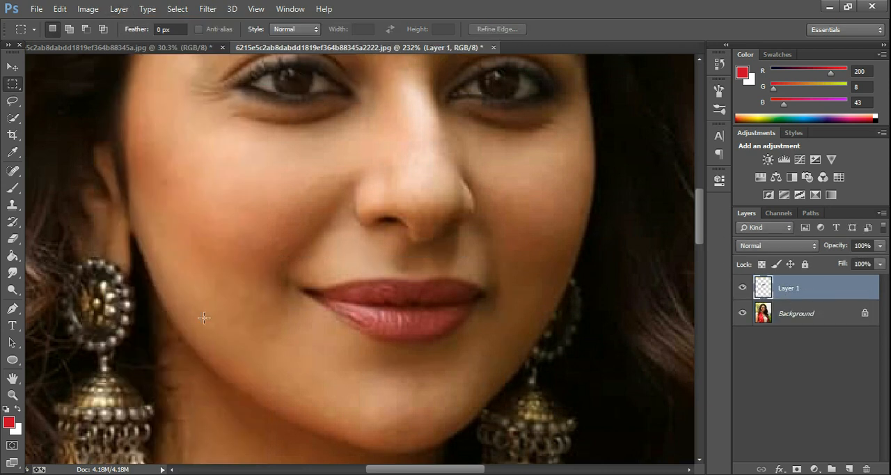
Step: Enter Quick Mask mode and paint over the main area of both lips with an enlarged brush
click(12, 445)
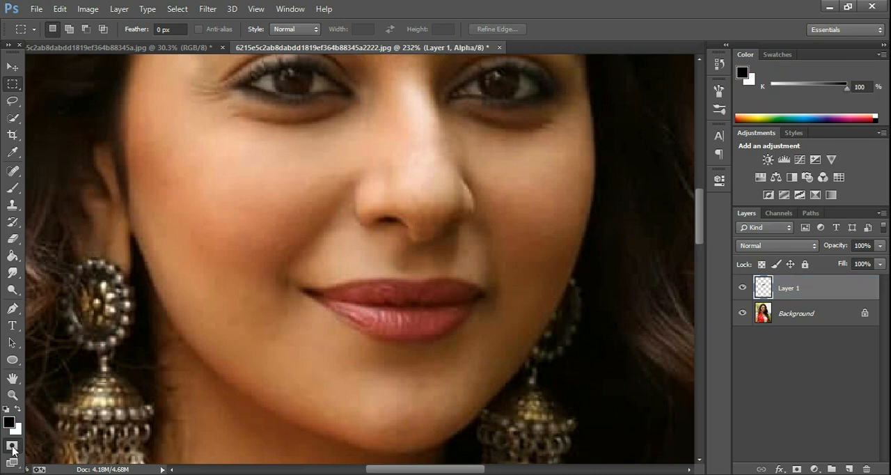
click(10, 189)
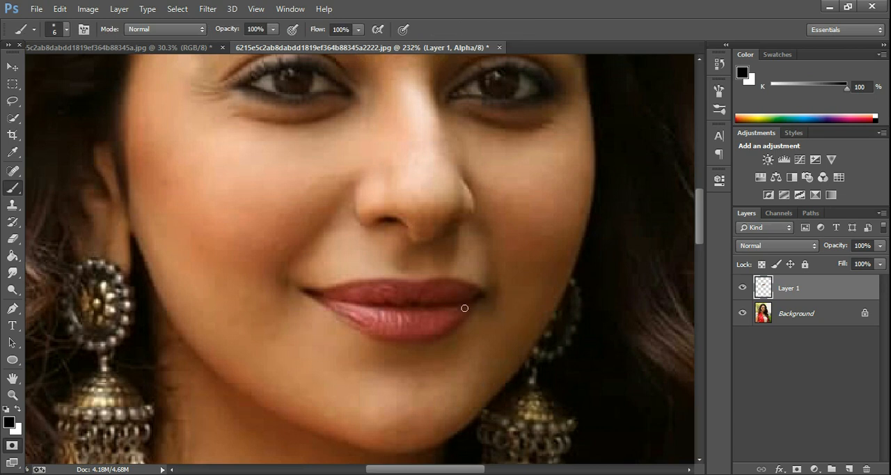
key(bracketright)
key(bracketright)
key(bracketright)
mouse_move(398, 300)
mouse_down()
mouse_move(454, 297)
mouse_move(382, 310)
mouse_move(409, 305)
mouse_move(353, 296)
mouse_move(366, 305)
mouse_move(346, 306)
mouse_move(390, 321)
mouse_up()
key(bracketleft)
key(bracketleft)
Step: Extend the quick mask across the upper lip towards both mouth corners with the 15 px brush
key(z)
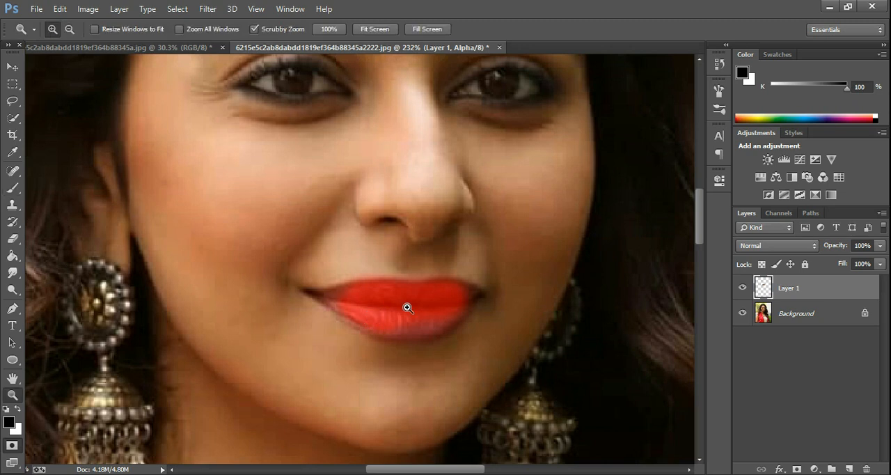
click(436, 290)
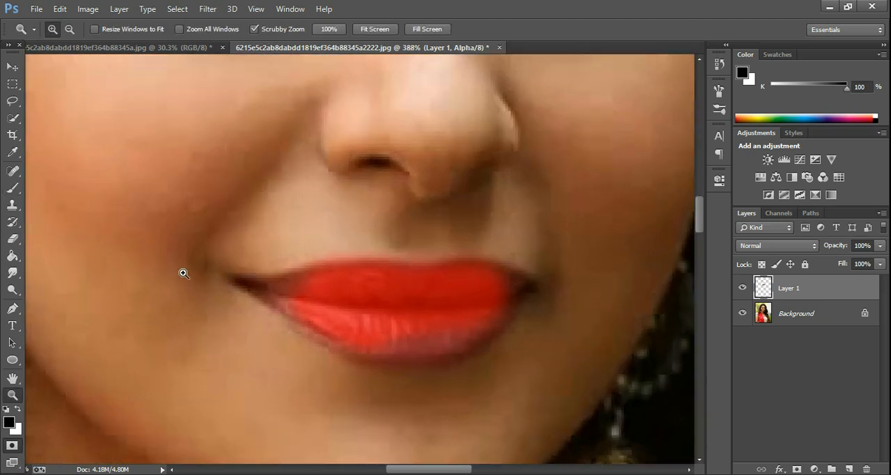
key(b)
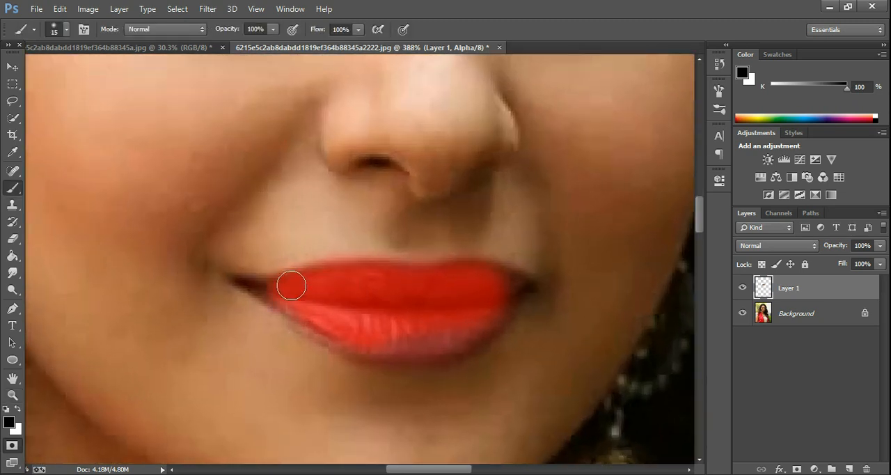
mouse_move(478, 291)
mouse_down()
mouse_move(513, 291)
mouse_move(476, 283)
mouse_up()
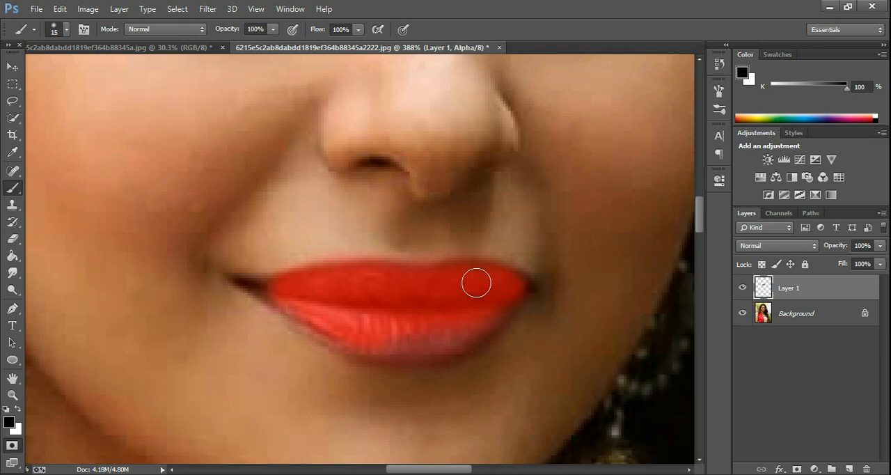
Step: Complete the quick mask over the lower lip, the lip edges and both mouth corners with smaller brush sizes
key(bracketleft)
key(bracketleft)
key(bracketleft)
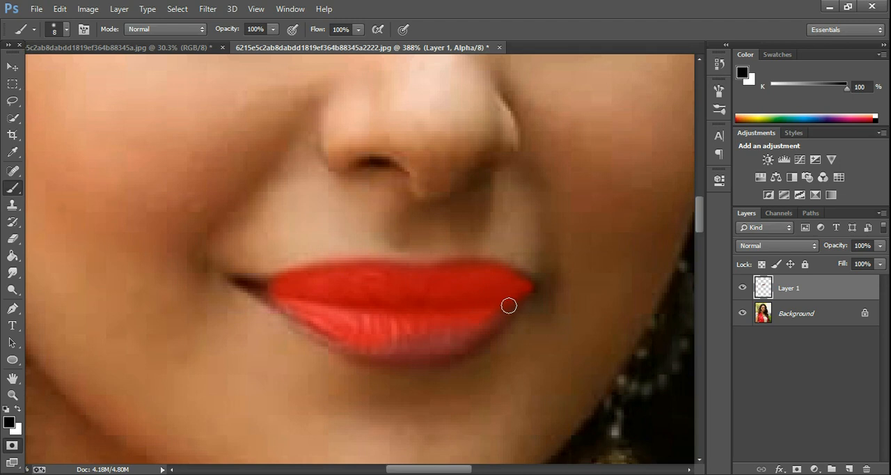
key(bracketright)
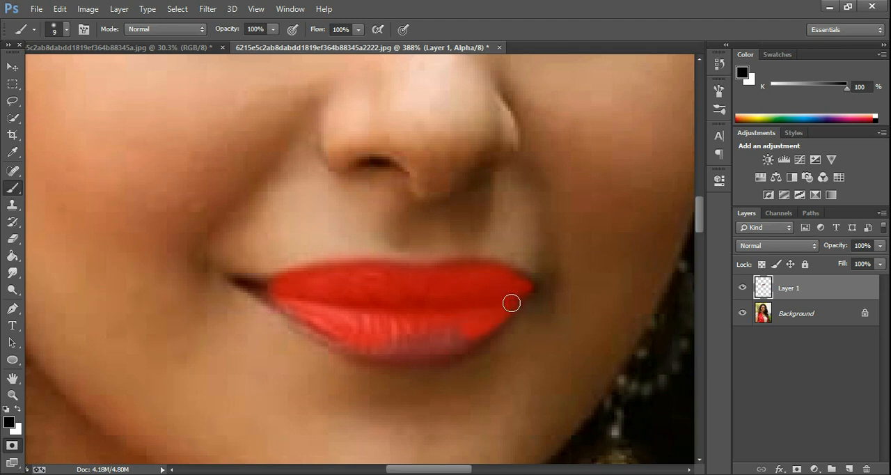
mouse_move(516, 289)
mouse_down()
mouse_move(433, 351)
mouse_move(489, 322)
mouse_move(413, 348)
mouse_move(431, 335)
mouse_move(449, 343)
mouse_move(358, 347)
mouse_move(469, 332)
mouse_move(306, 321)
mouse_move(368, 330)
mouse_move(334, 330)
mouse_move(292, 302)
mouse_move(420, 311)
mouse_move(343, 315)
mouse_move(263, 285)
mouse_up()
key(bracketright)
key(bracketright)
key(bracketleft)
key(bracketleft)
key(bracketleft)
click(248, 283)
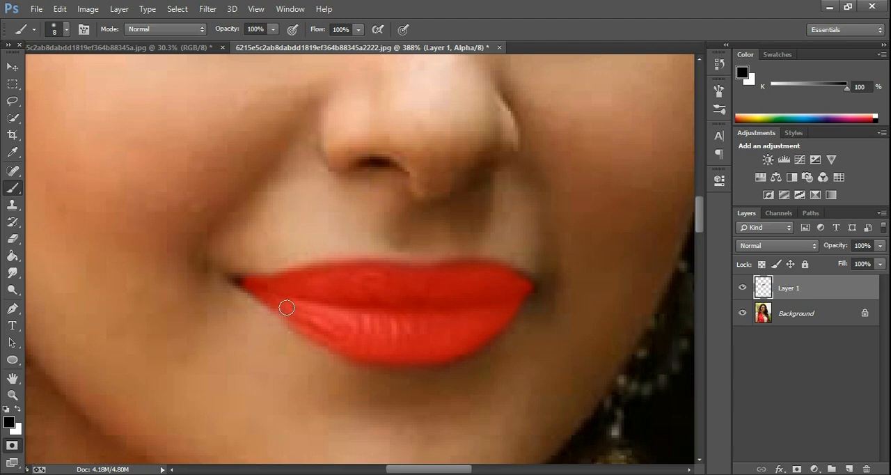
key(bracketleft)
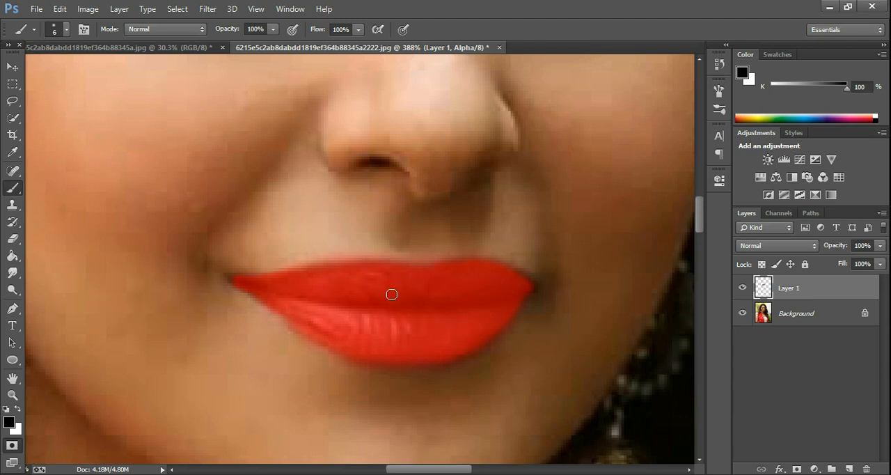
Step: Exit Quick Mask mode and invert the selection so that only the lips are selected
click(10, 447)
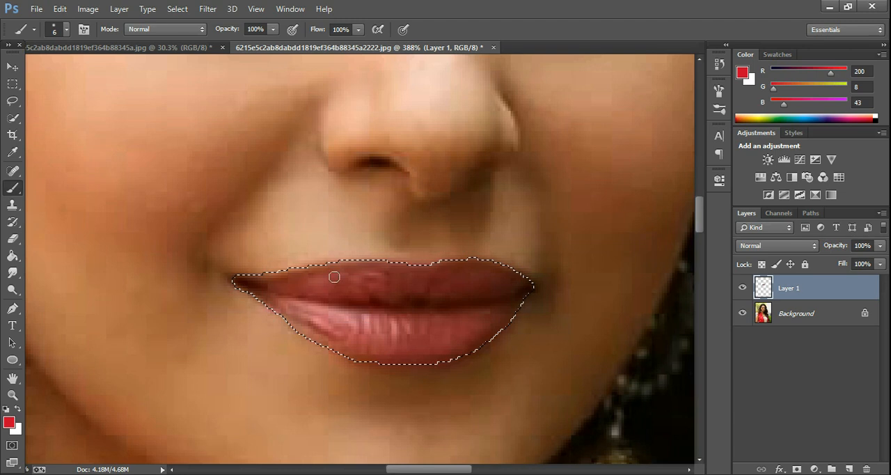
click(178, 8)
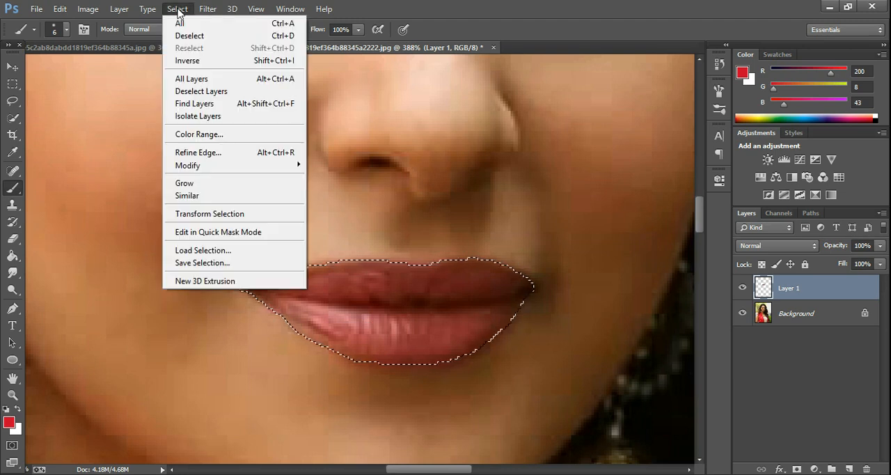
click(199, 61)
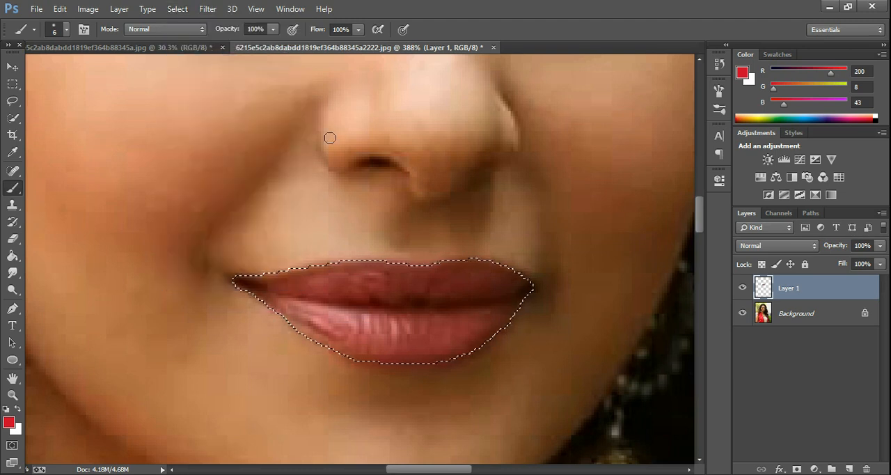
Step: Add a Solid Color fill layer over the lip selection in purple #8922e9
click(815, 468)
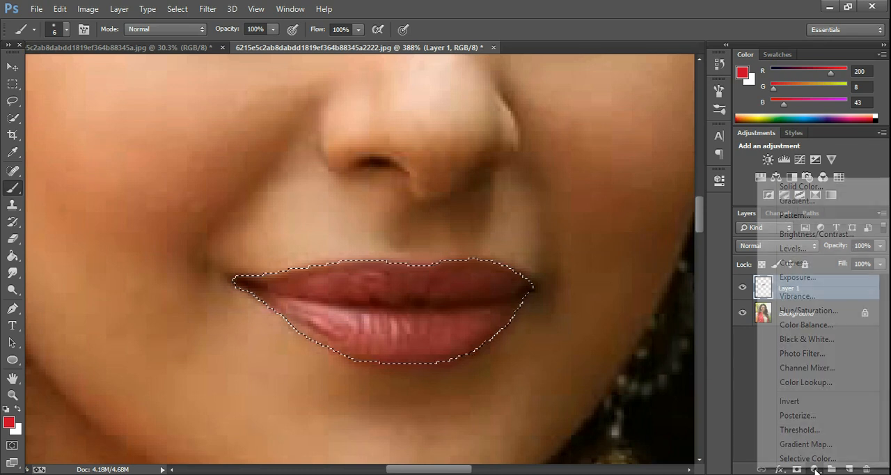
click(803, 193)
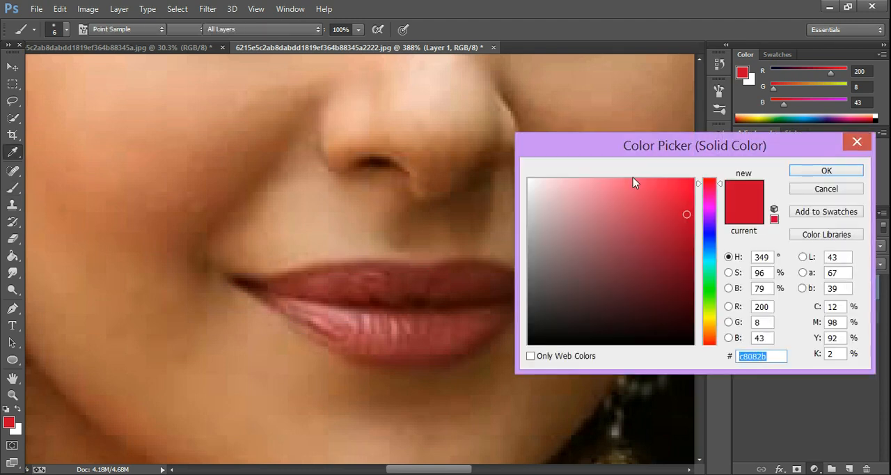
click(688, 189)
mouse_move(694, 230)
mouse_down()
mouse_move(689, 180)
mouse_move(710, 199)
mouse_move(710, 244)
mouse_move(707, 220)
mouse_up()
click(682, 196)
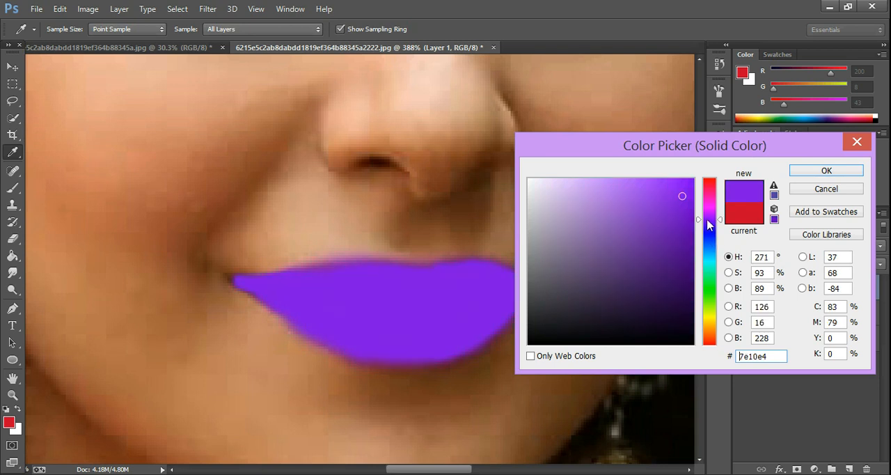
drag(674, 185, 669, 193)
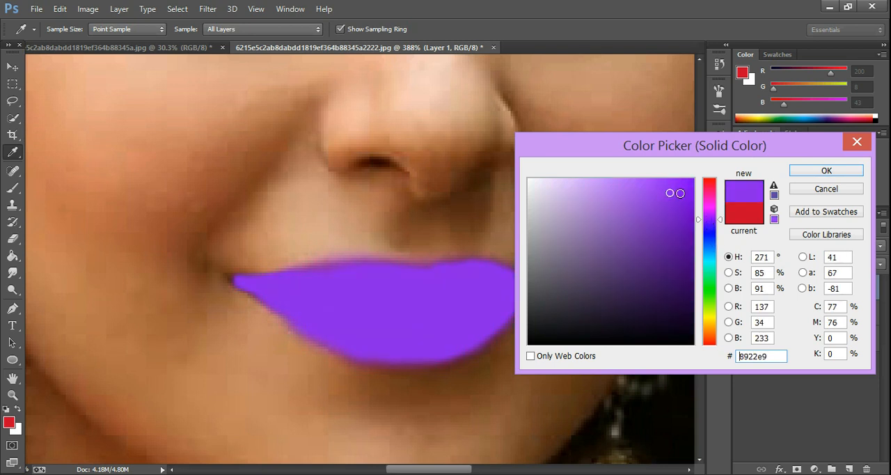
click(827, 171)
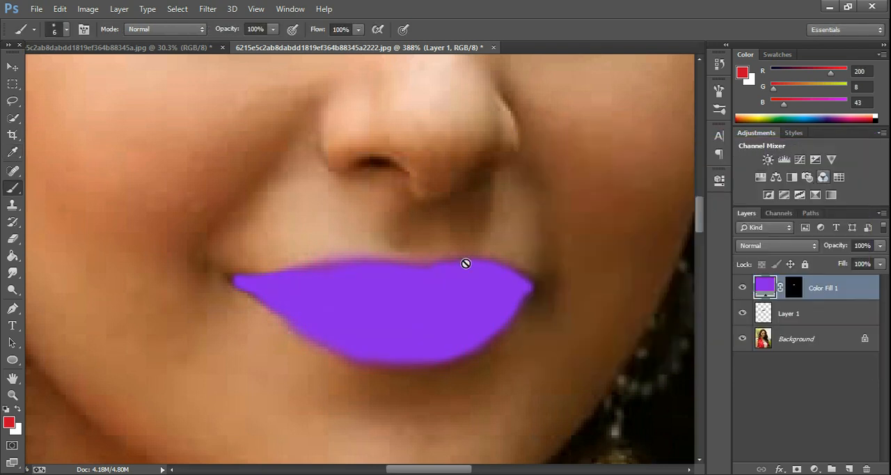
Step: Set the purple fill layer's blend mode to Soft Light
click(748, 247)
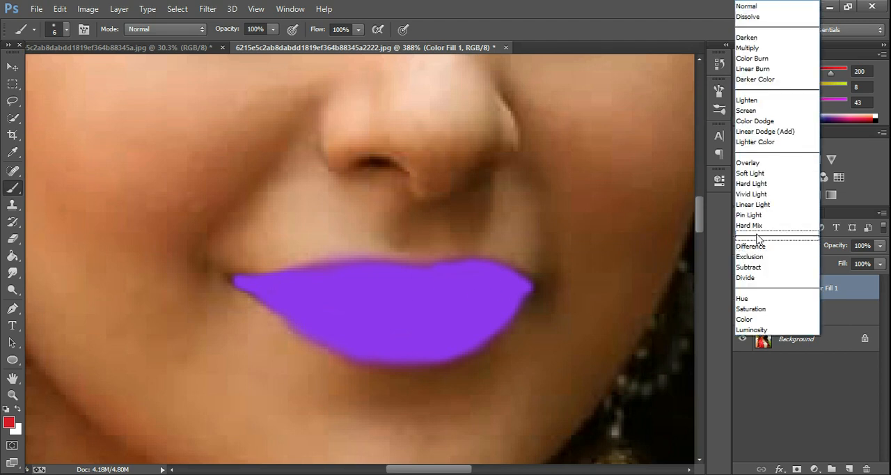
click(752, 174)
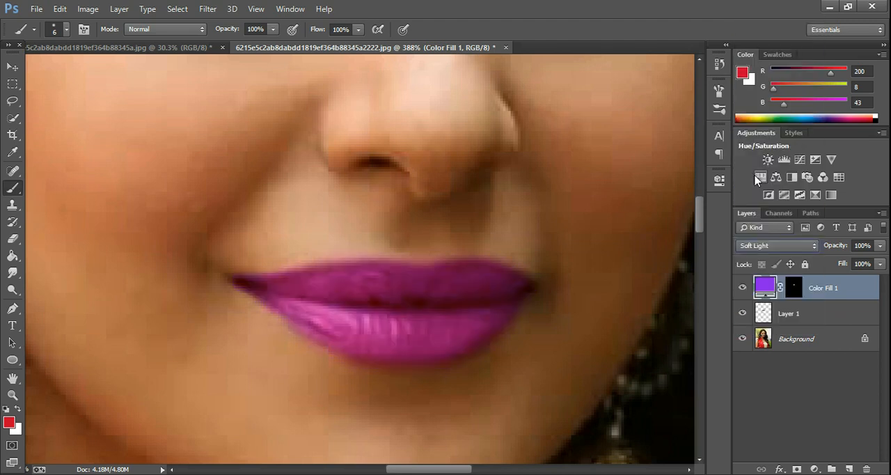
click(423, 296)
click(416, 202)
Step: Apply a Hue/Saturation adjustment to the lip color fill layer with the hue at about +13
key(z)
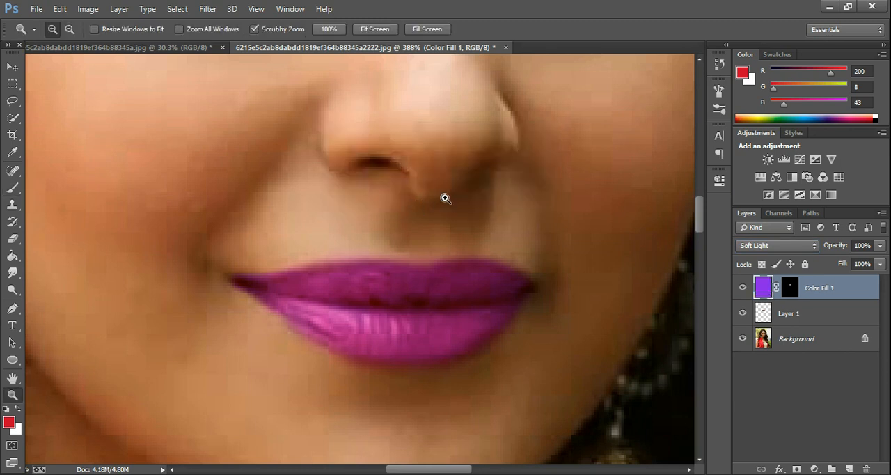
drag(512, 186, 469, 245)
drag(367, 227, 374, 211)
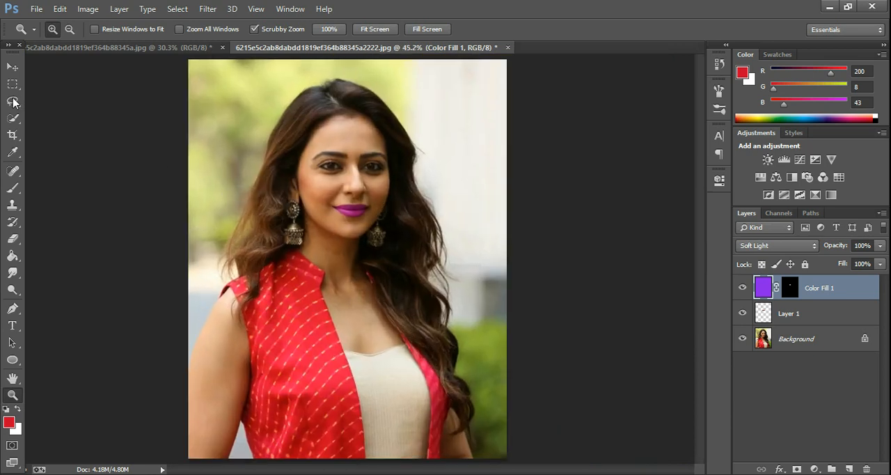
click(13, 67)
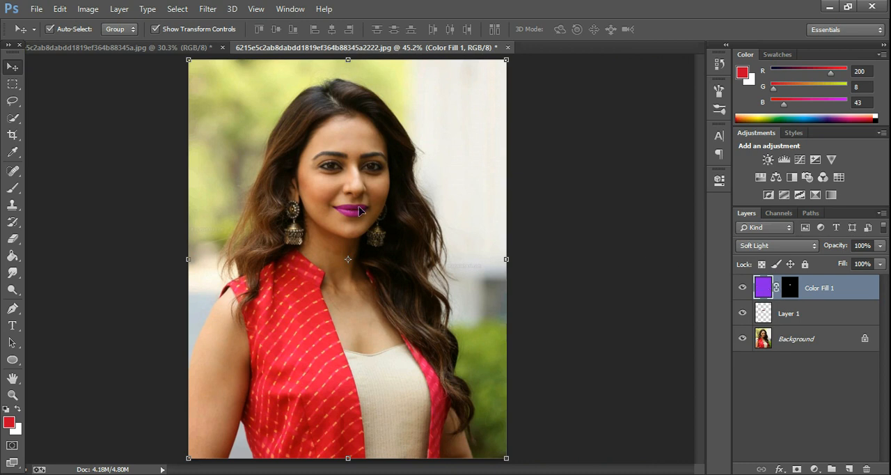
click(87, 8)
mouse_move(95, 42)
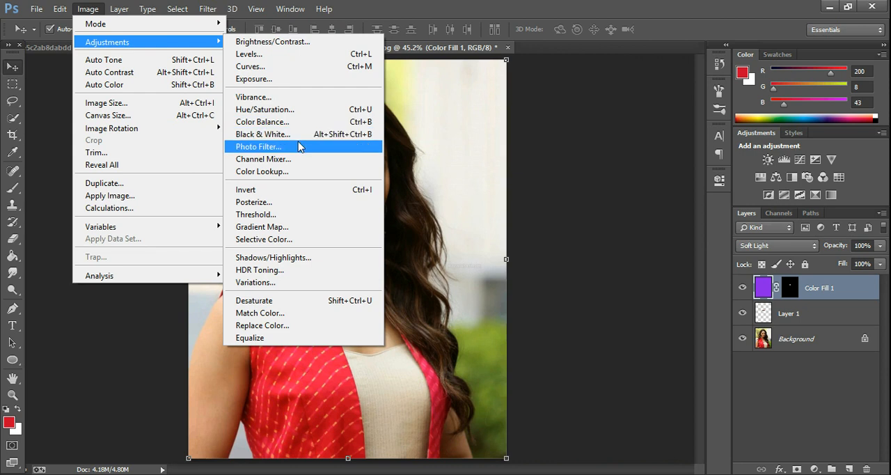
click(271, 112)
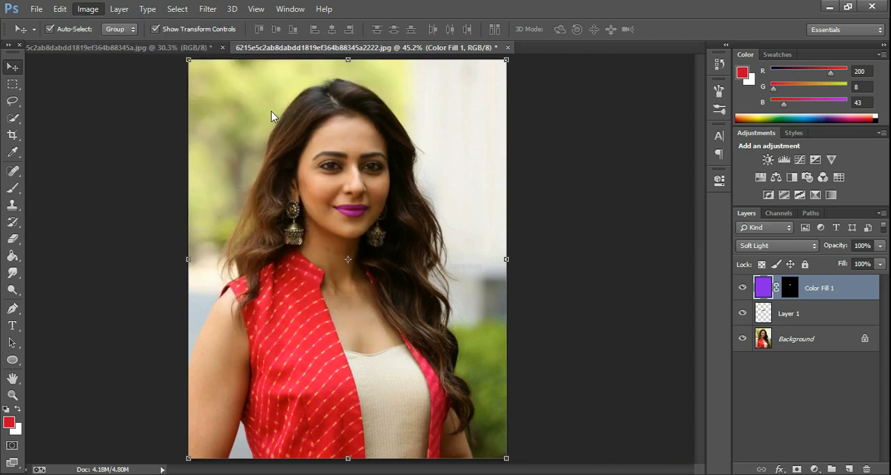
key(i)
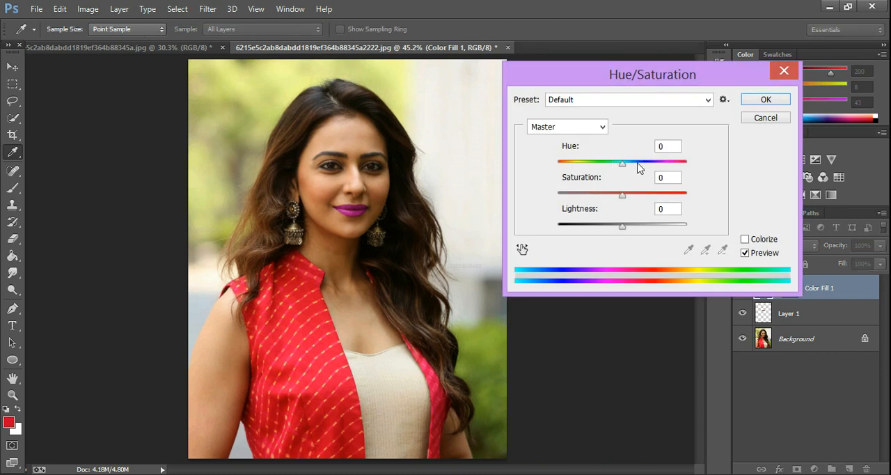
mouse_move(622, 164)
mouse_down()
mouse_move(575, 169)
mouse_move(646, 165)
mouse_move(632, 167)
mouse_up()
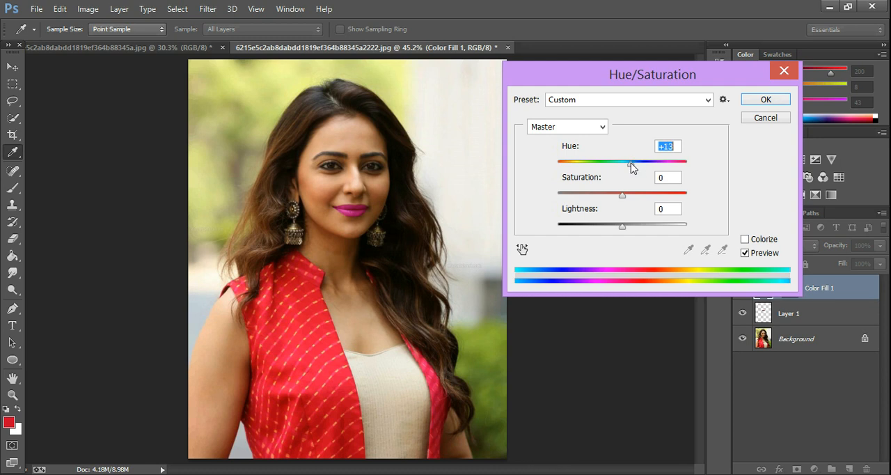
click(765, 100)
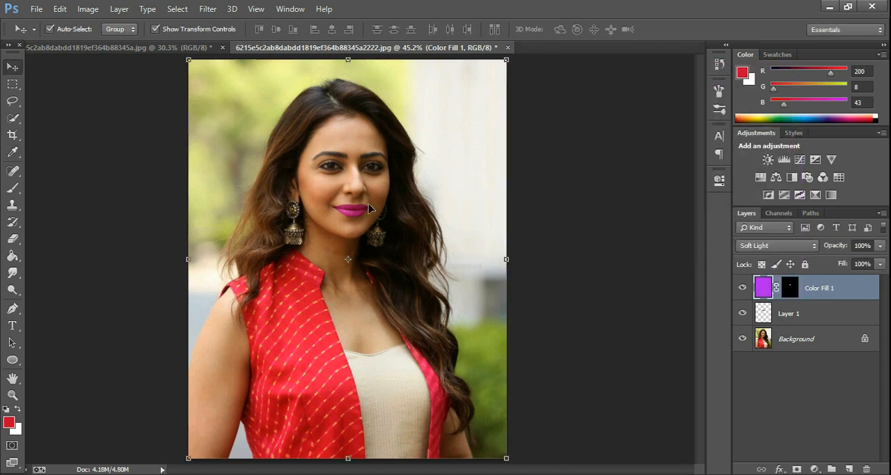
key(z)
drag(367, 187, 427, 181)
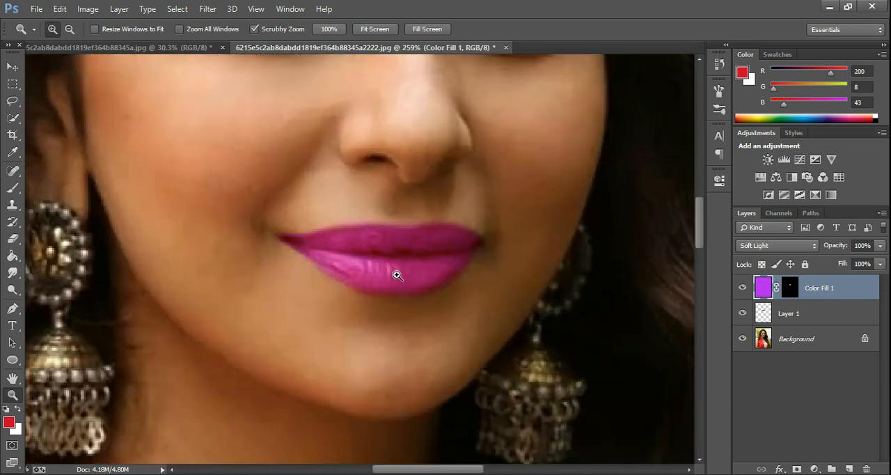
drag(409, 221, 333, 286)
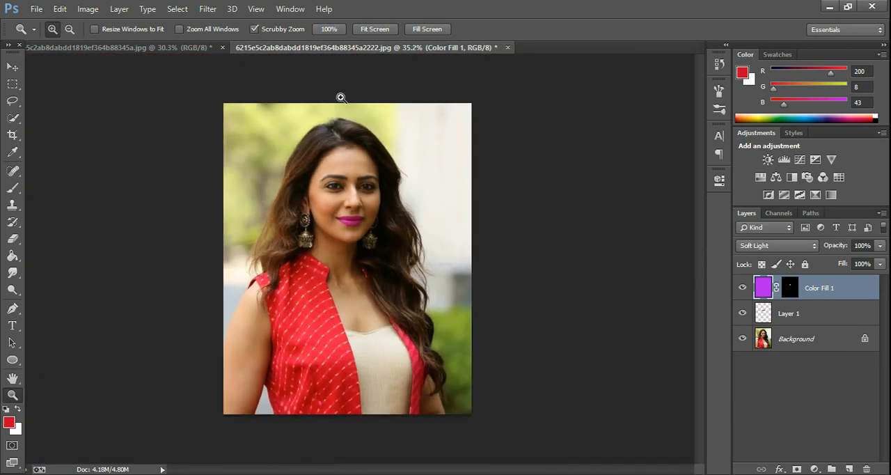
key(v)
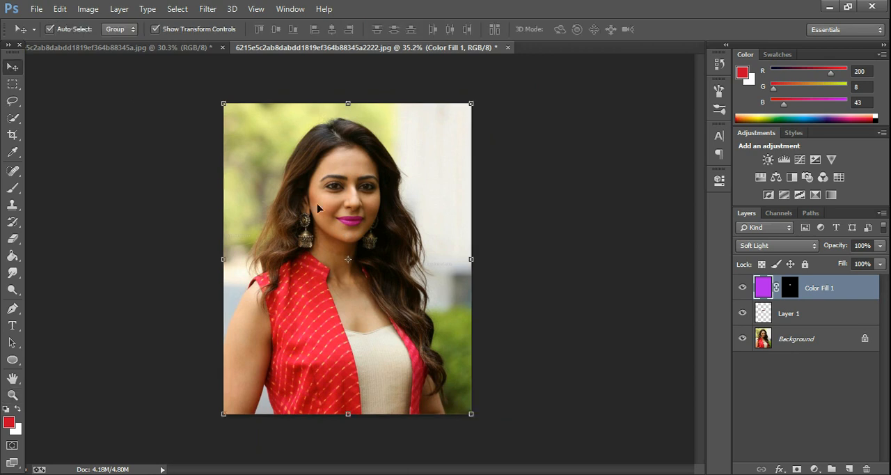